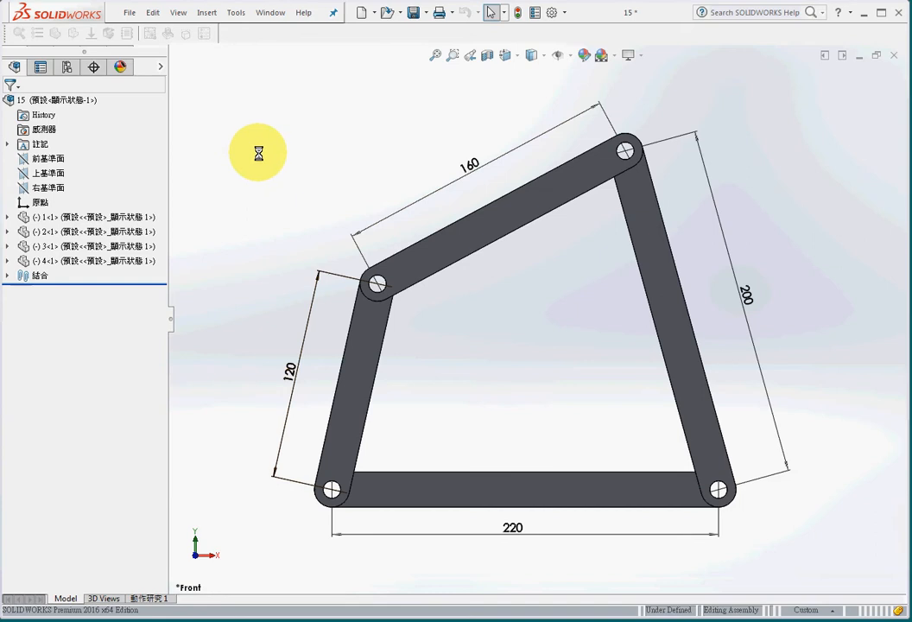
Fix the 220 mm base link in place and swing the 120 mm link slightly to test the linkage's movement.
left_click(80, 262)
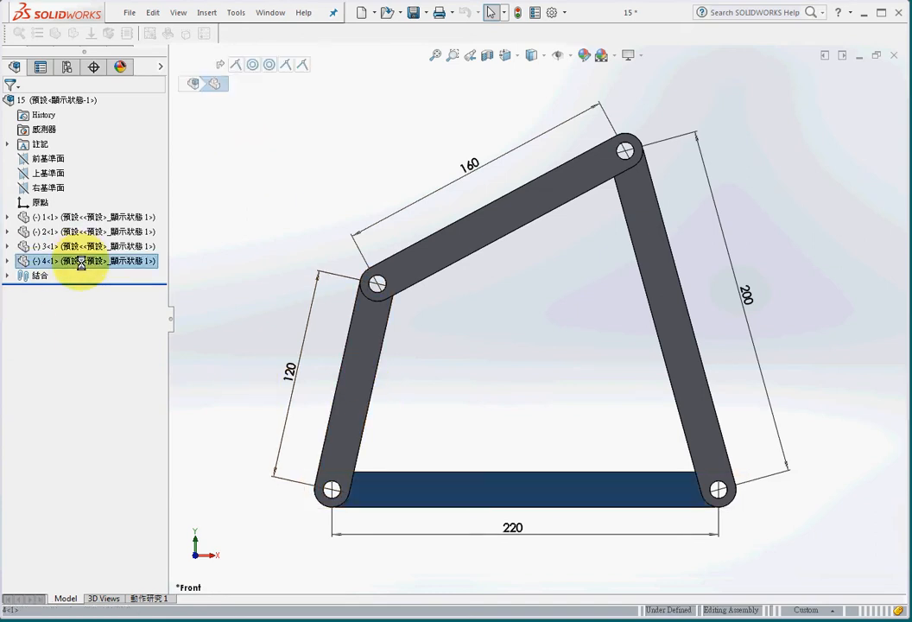
right_click(80, 262)
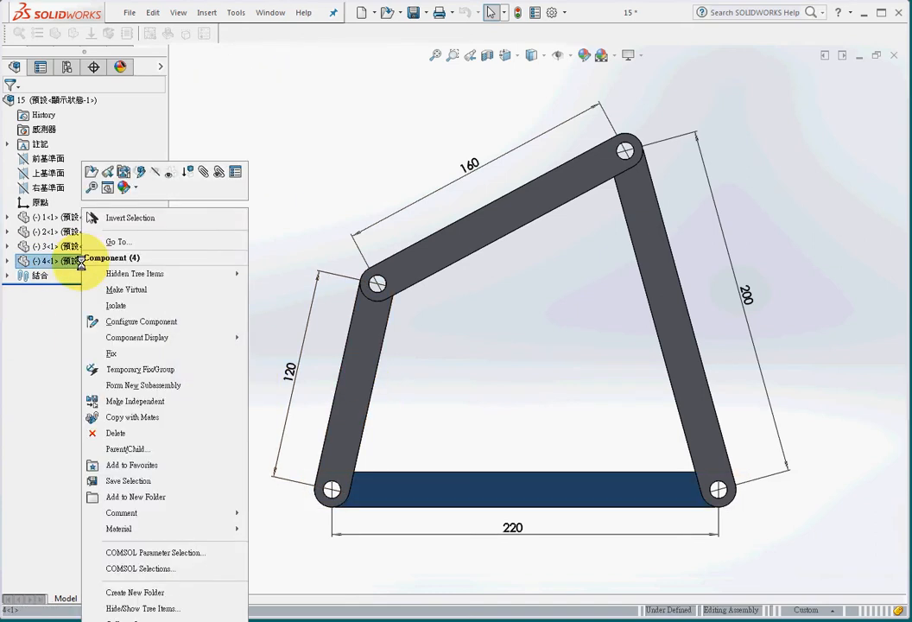
left_click(113, 353)
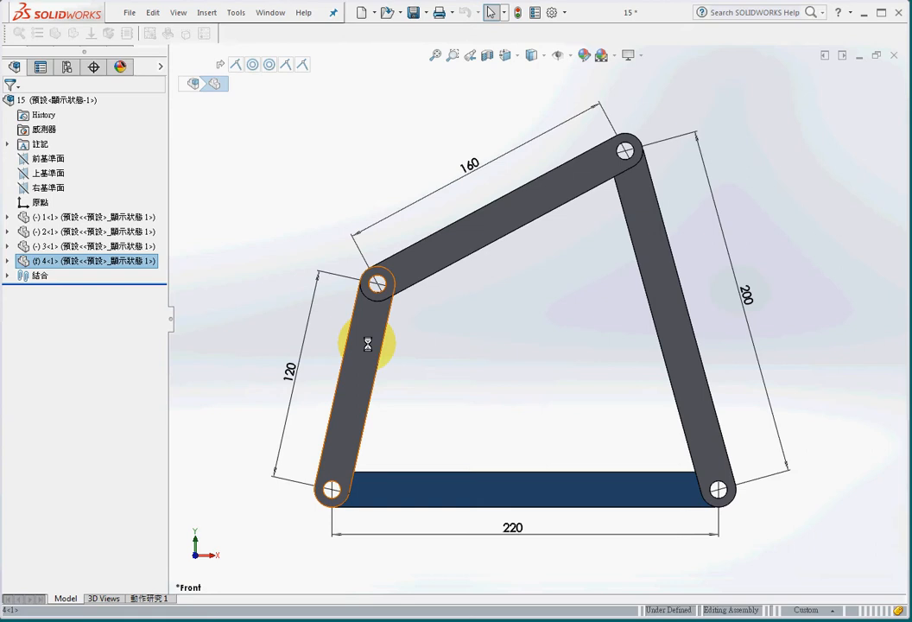
left_click_drag(369, 344, 371, 305)
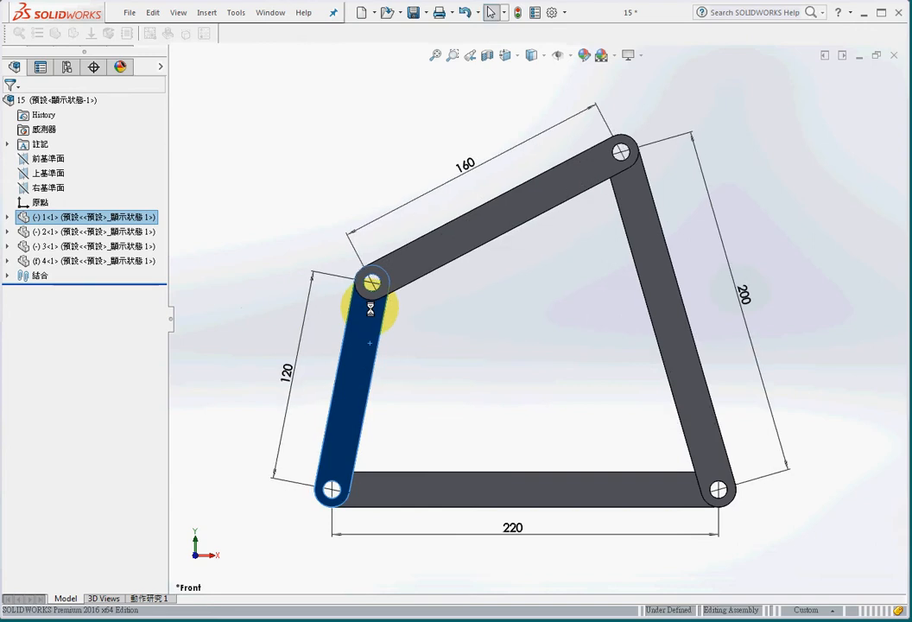
left_click(247, 353)
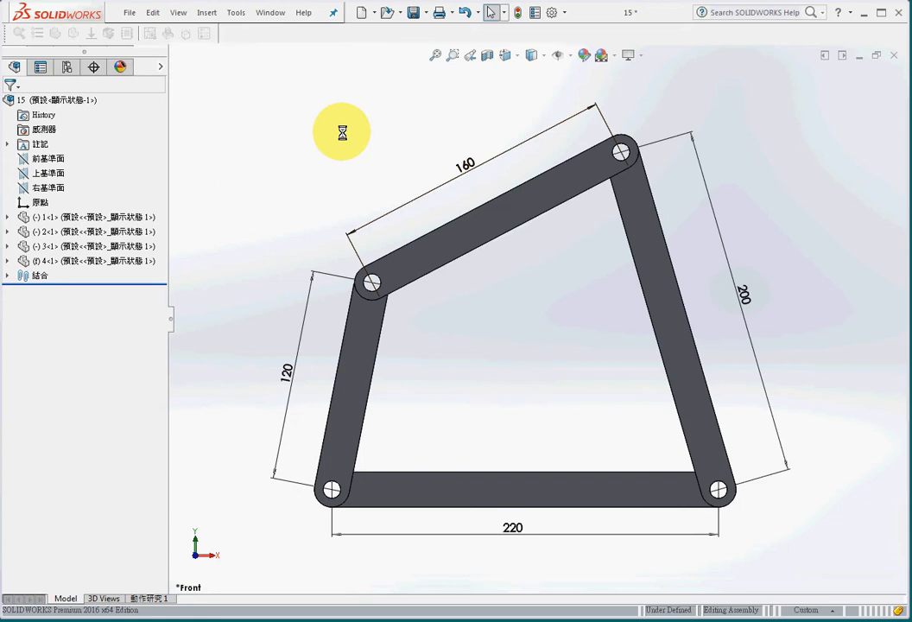
Enable the SOLIDWORKS Motion add-in for the current session and for start-up.
left_click(557, 12)
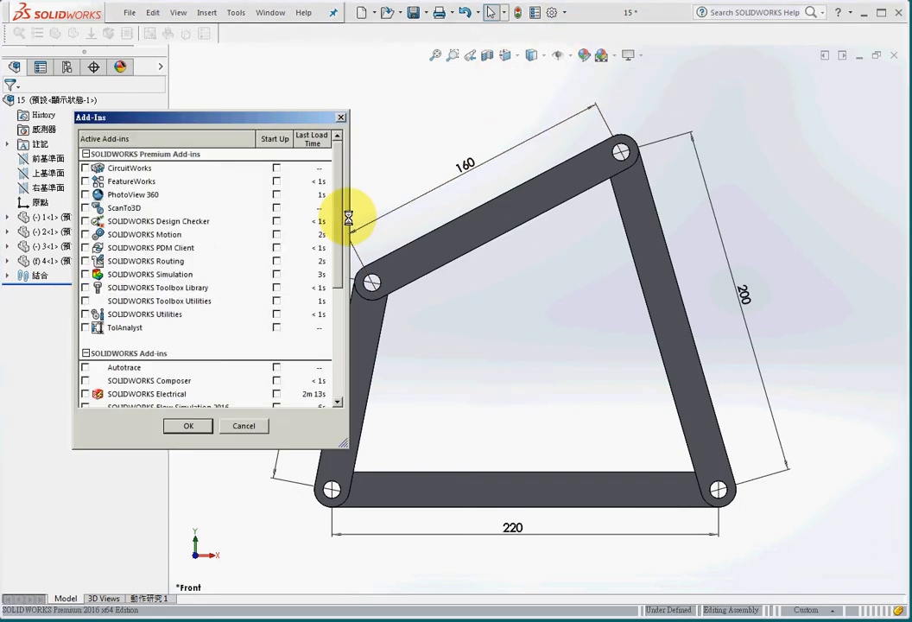
left_click(86, 234)
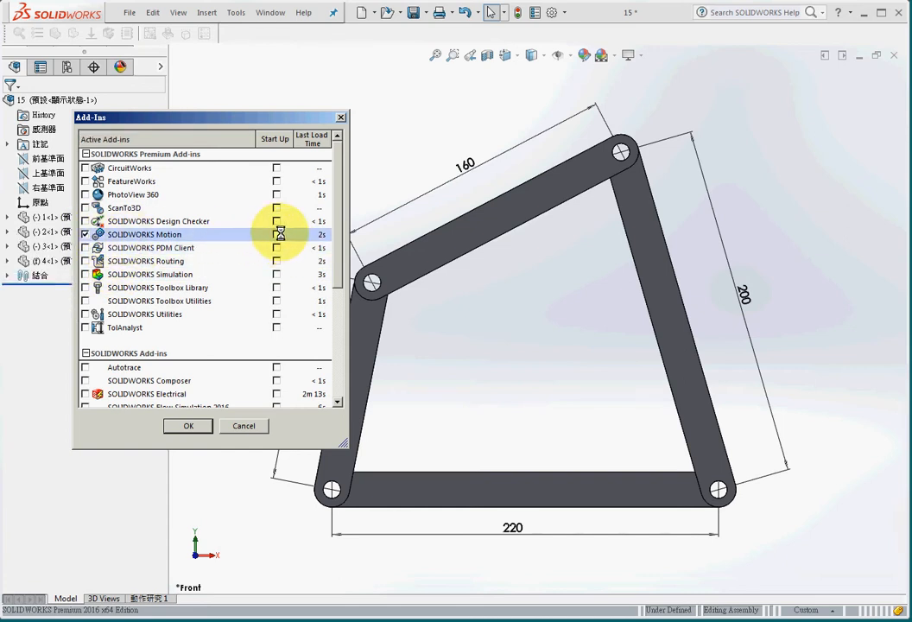
left_click(275, 234)
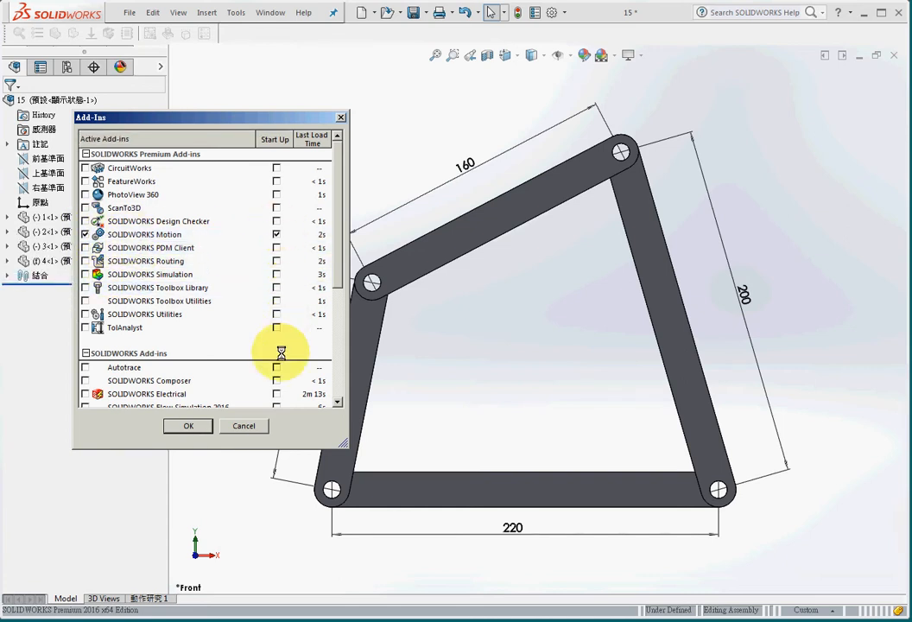
left_click(191, 426)
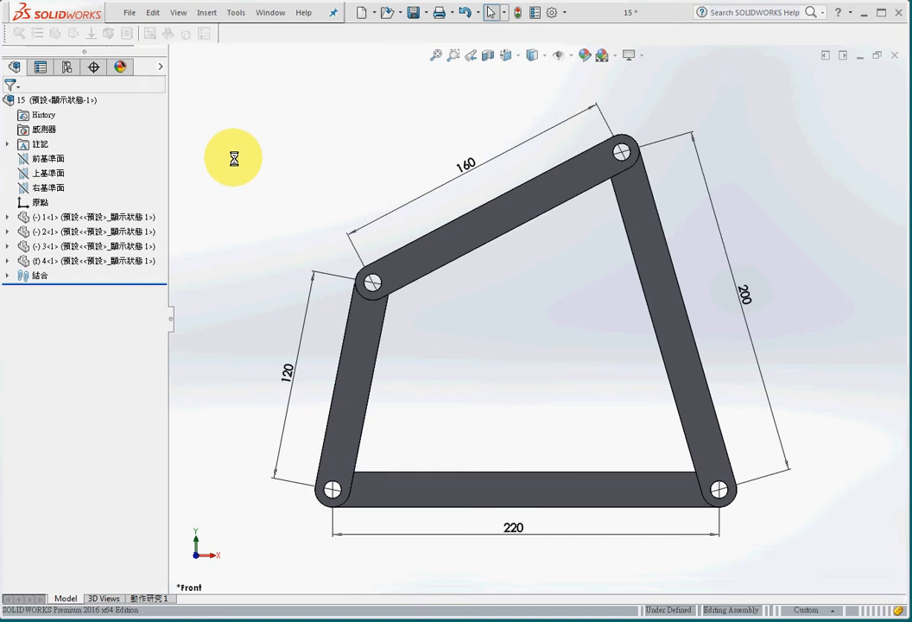
Open the motion study 動作研究 1 of the four-bar linkage.
left_click(151, 597)
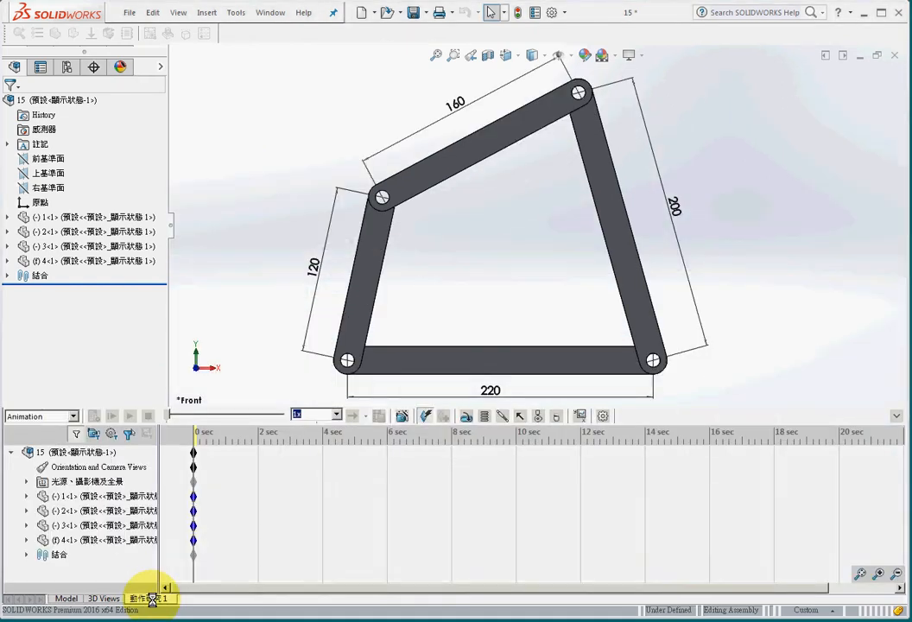
left_click(63, 597)
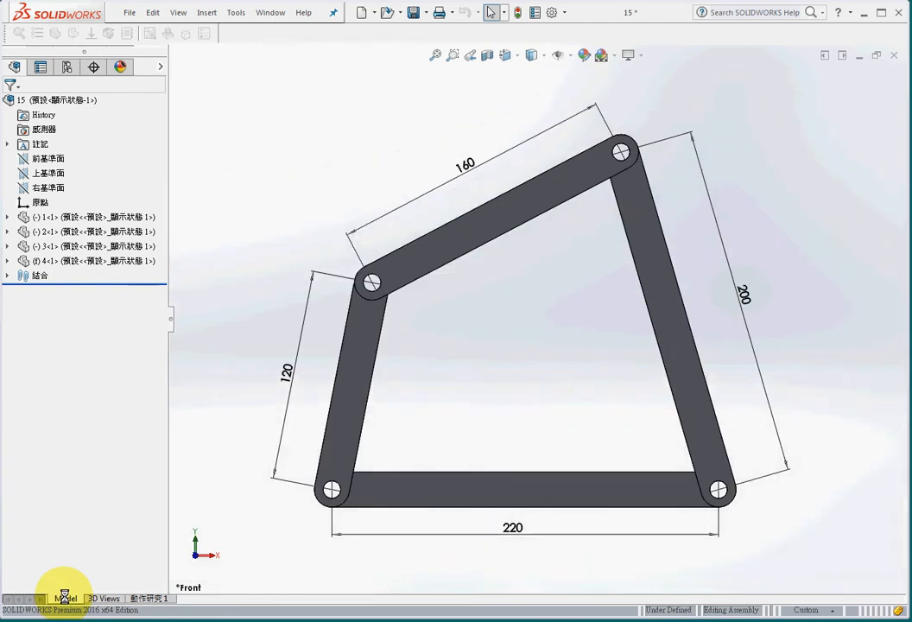
left_click(157, 597)
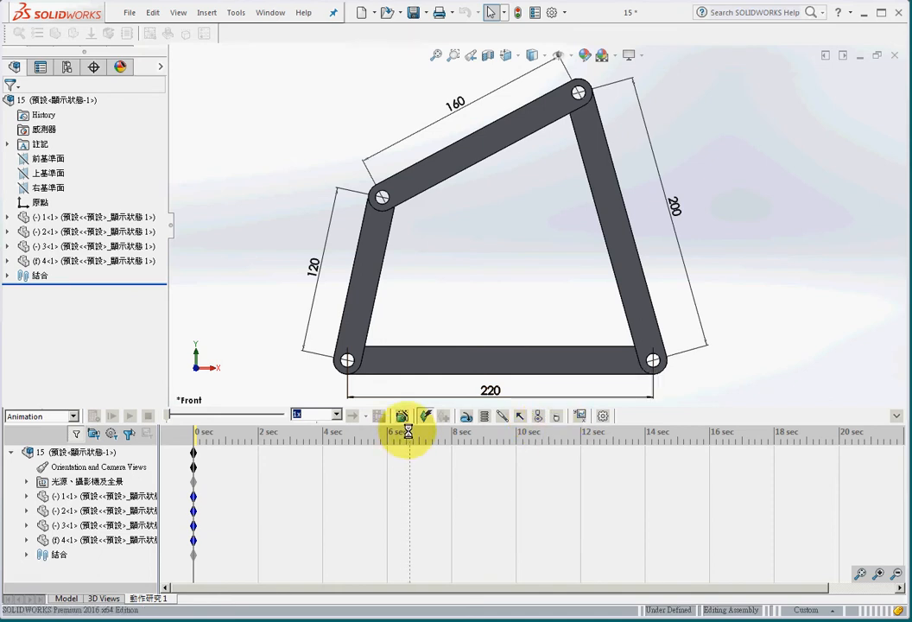
Add a rotary motor to the face of the 120 mm link with oscillating motion of 90 degrees at 1 Hz and 0 degrees phase shift.
left_click(464, 416)
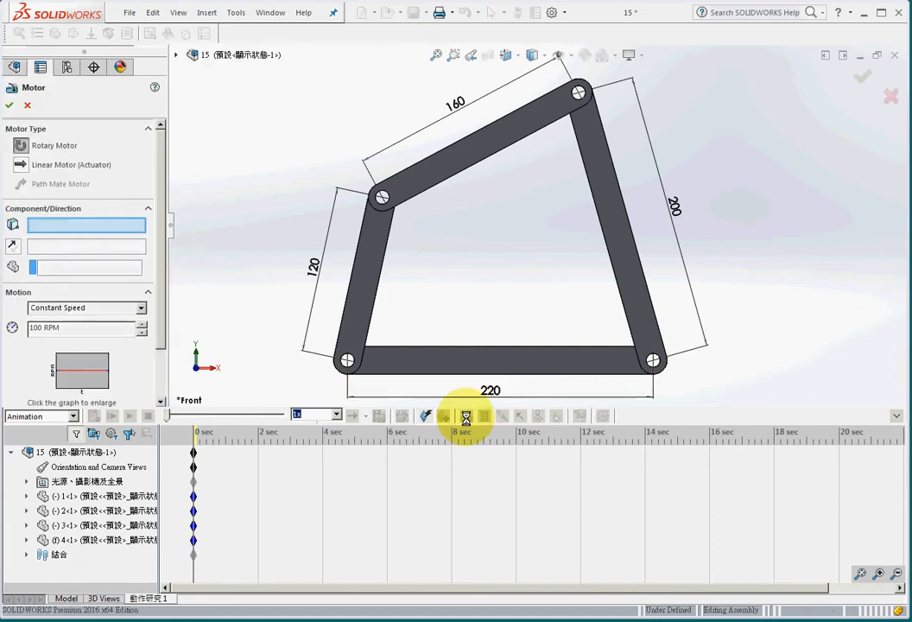
left_click(353, 321)
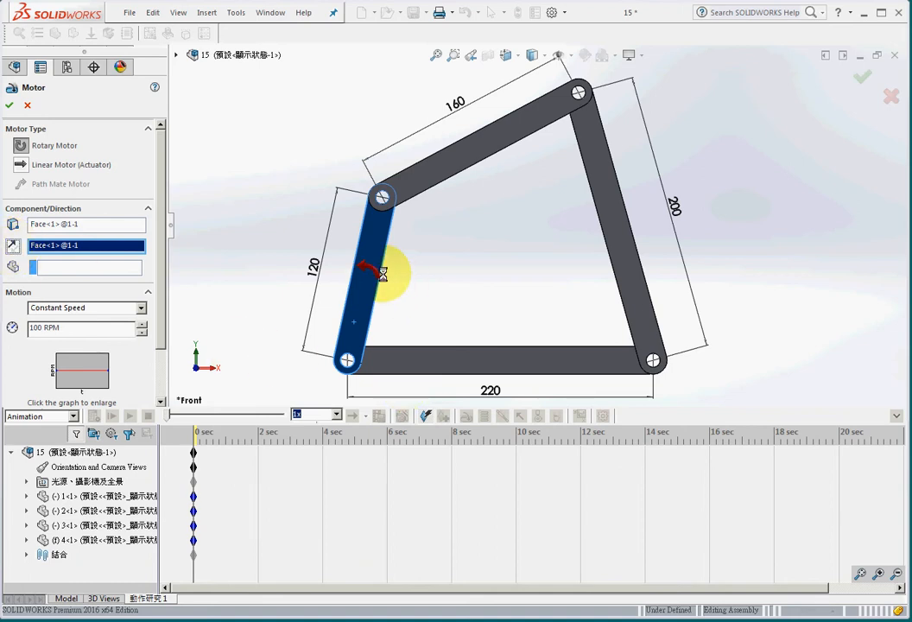
left_click(86, 309)
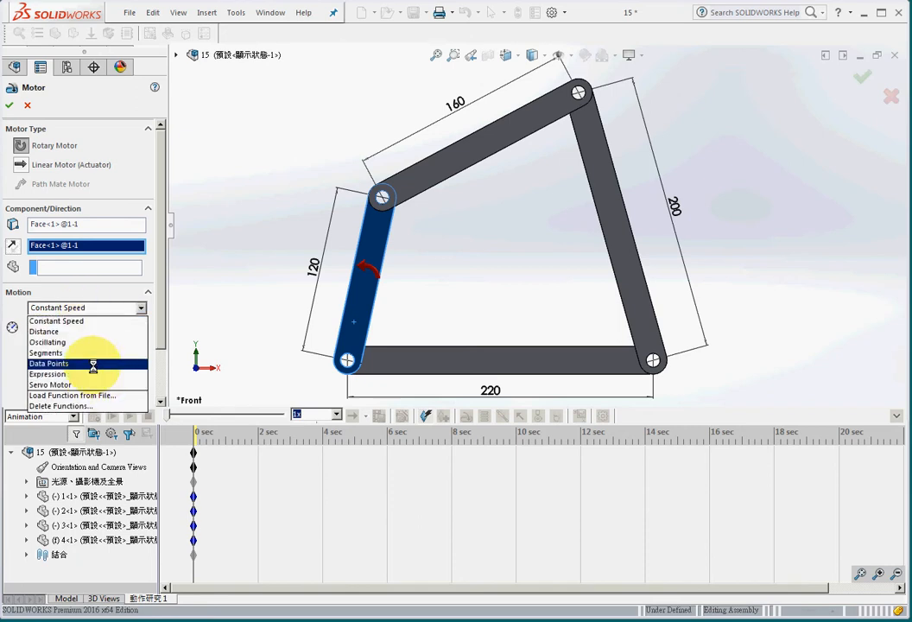
left_click(74, 342)
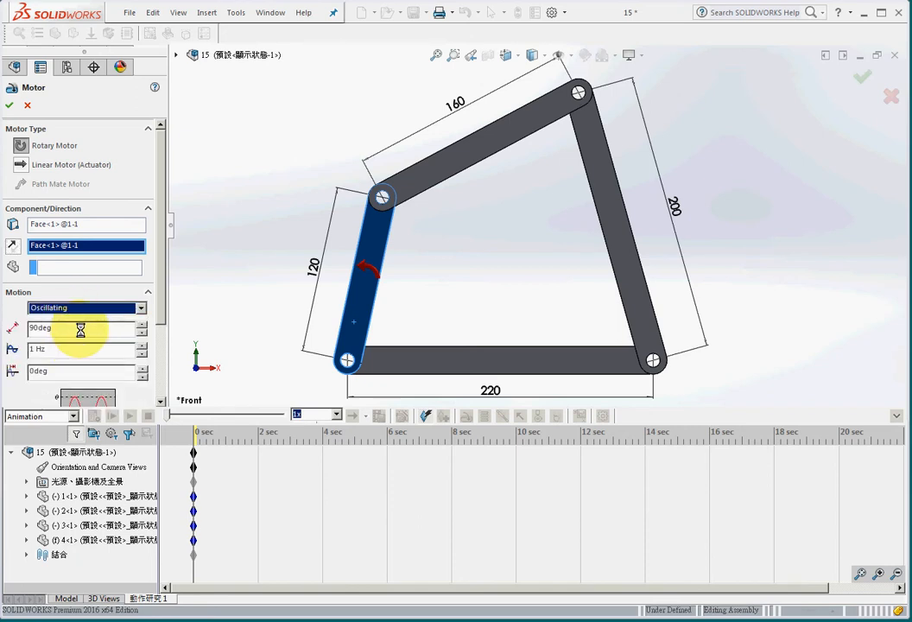
left_click_drag(80, 330, 11, 329)
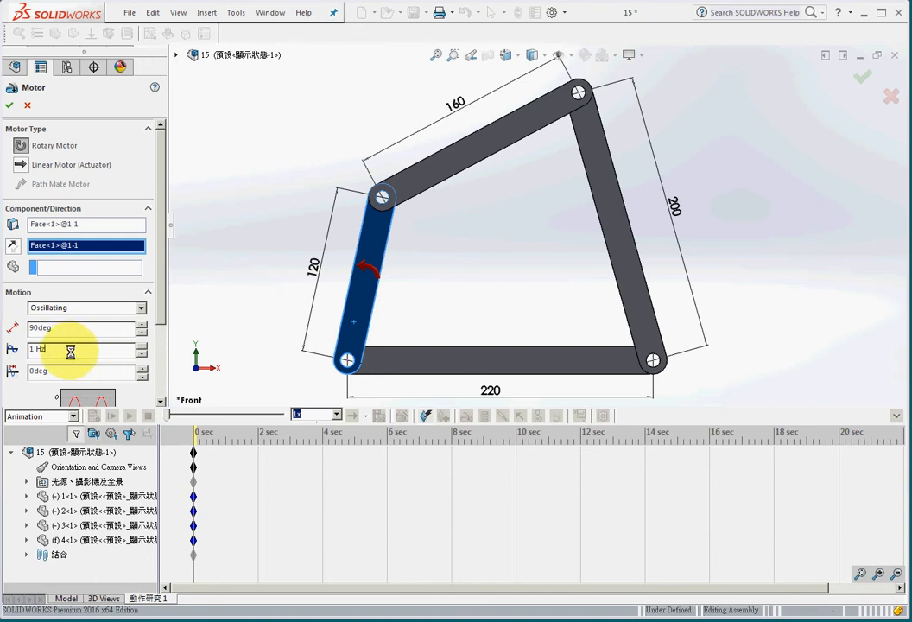
left_click_drag(162, 315, 170, 294)
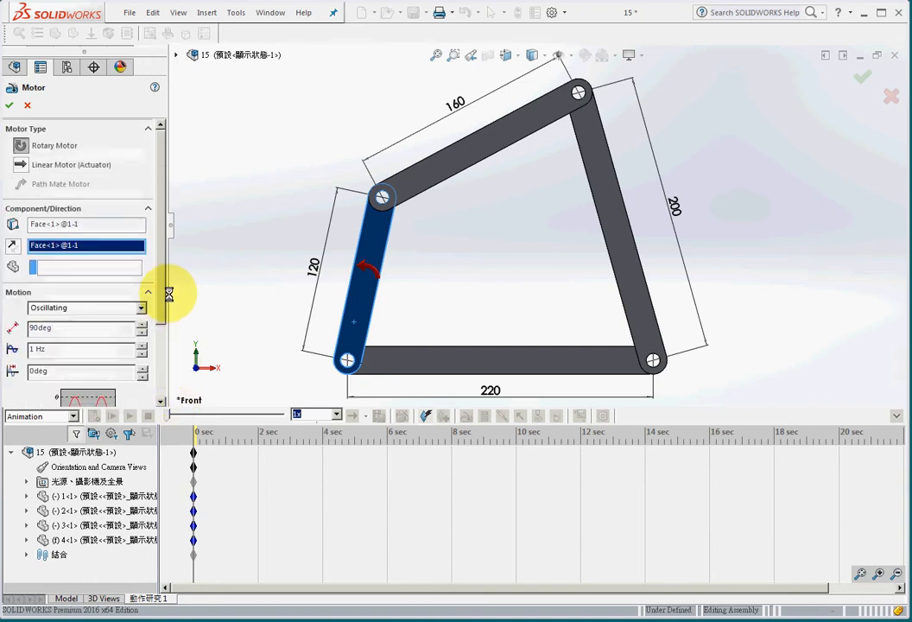
left_click(9, 105)
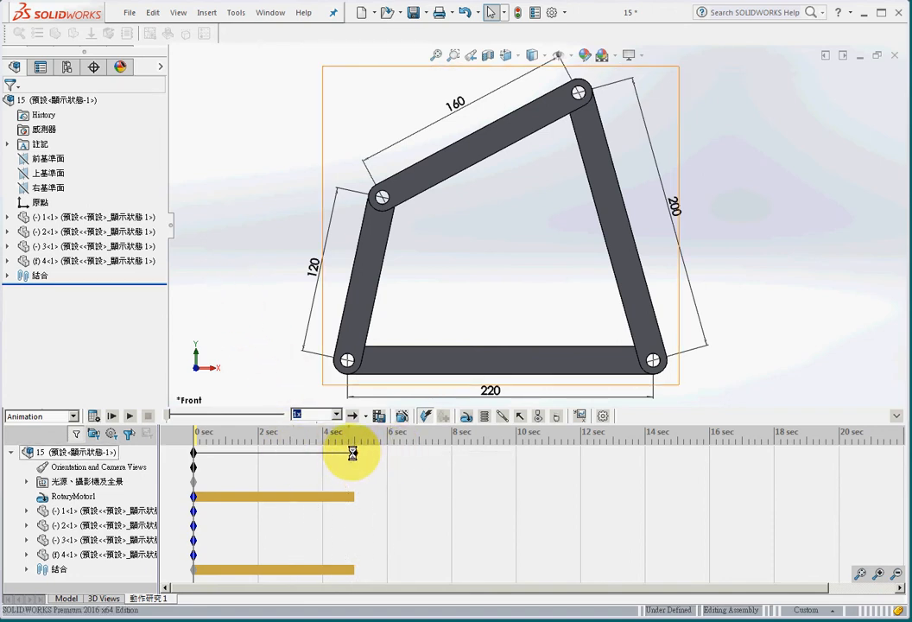
Change the study type to Motion Analysis and calculate the study over 5 seconds.
left_click_drag(352, 452, 355, 453)
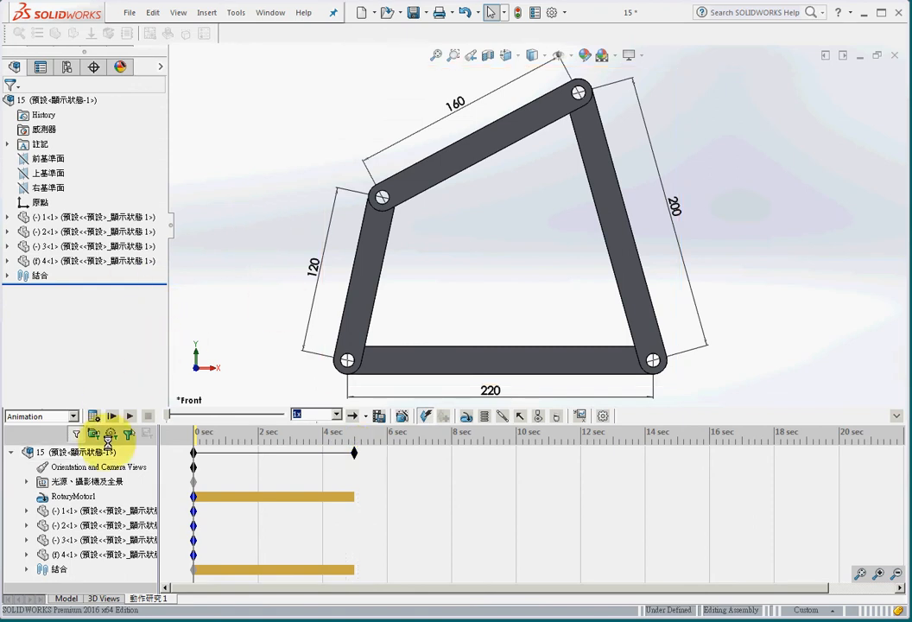
left_click(73, 416)
left_click(55, 450)
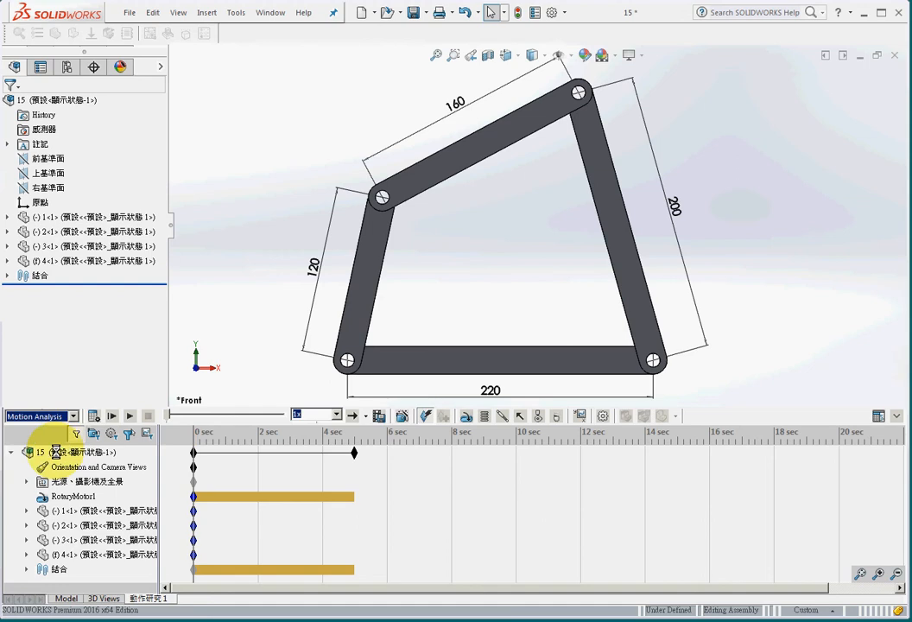
left_click(93, 414)
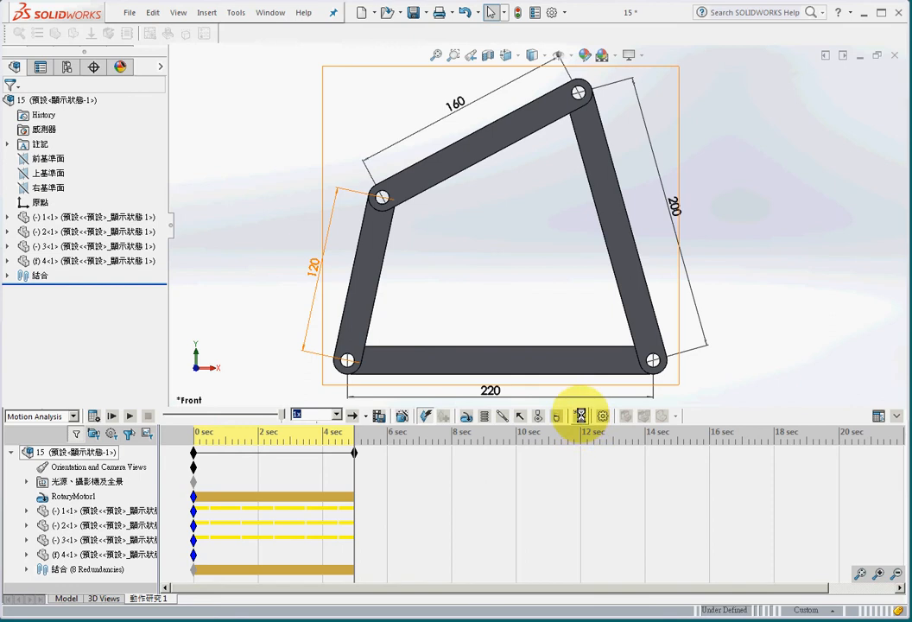
Plot the linear acceleration magnitude over time for the vertex at the 160 mm link's lower end, showing its vector in the graphics window.
left_click(581, 415)
left_click(110, 145)
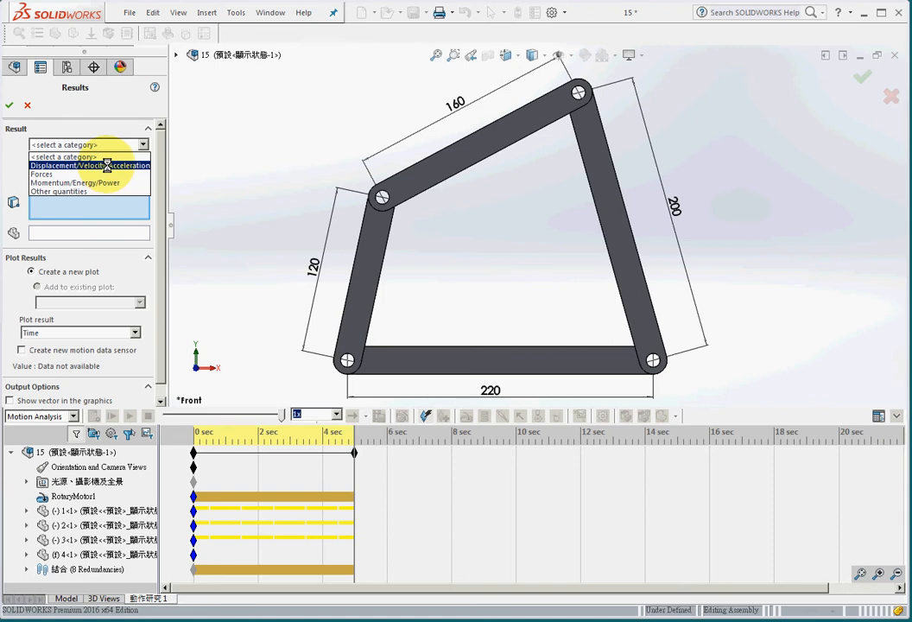
left_click(107, 165)
left_click(375, 186)
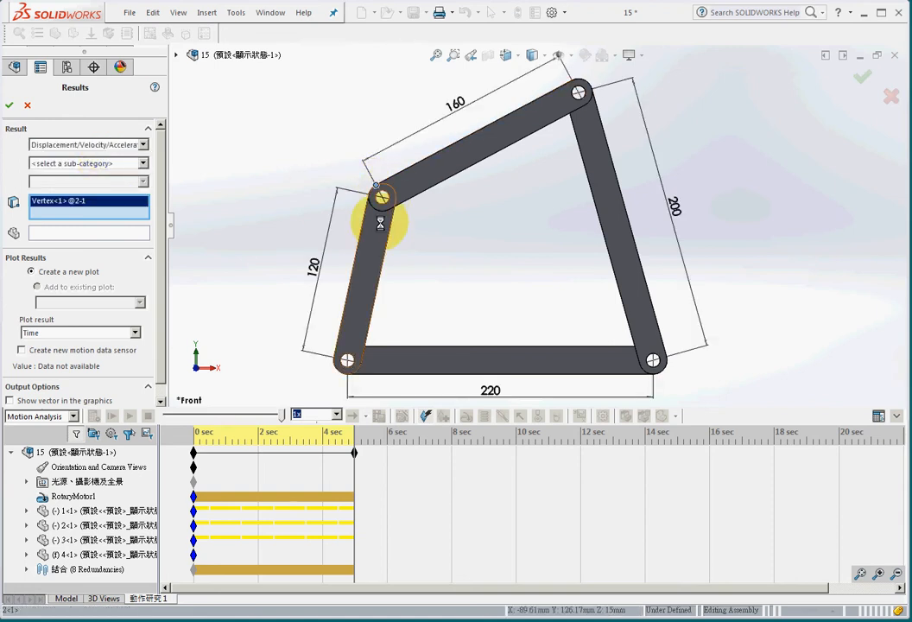
left_click(138, 162)
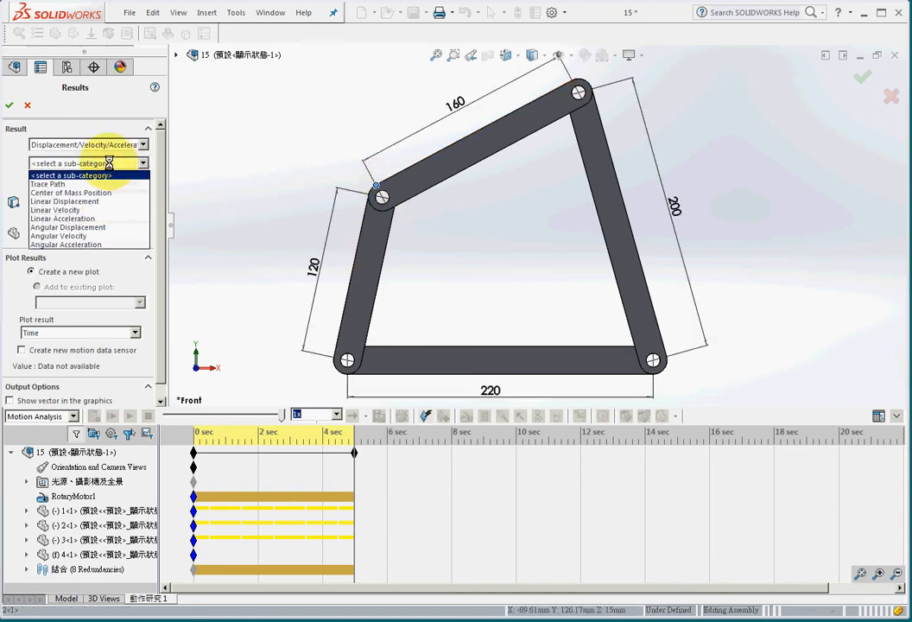
left_click(99, 218)
left_click(96, 181)
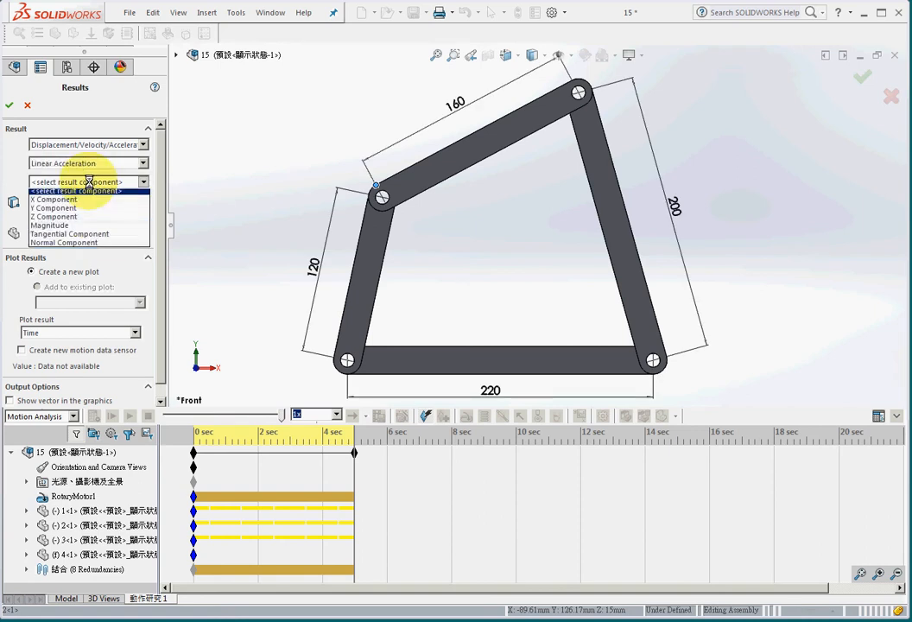
left_click(90, 228)
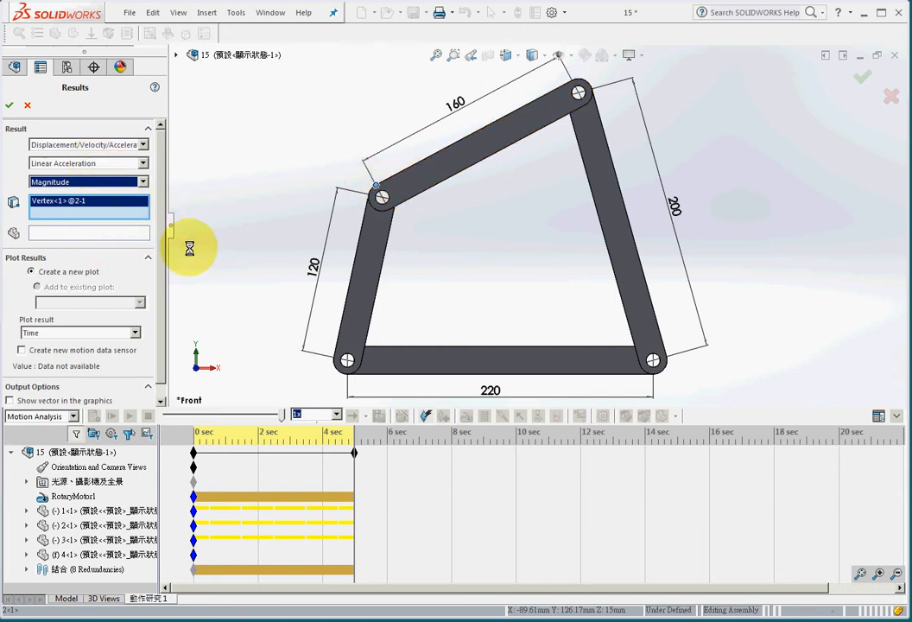
scroll(161, 336, "down", 1)
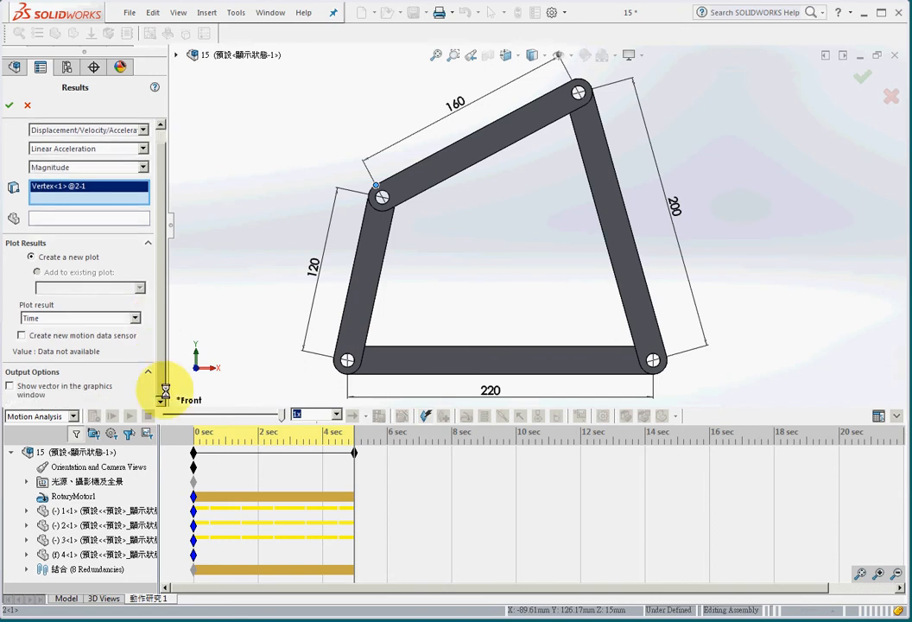
left_click(9, 385)
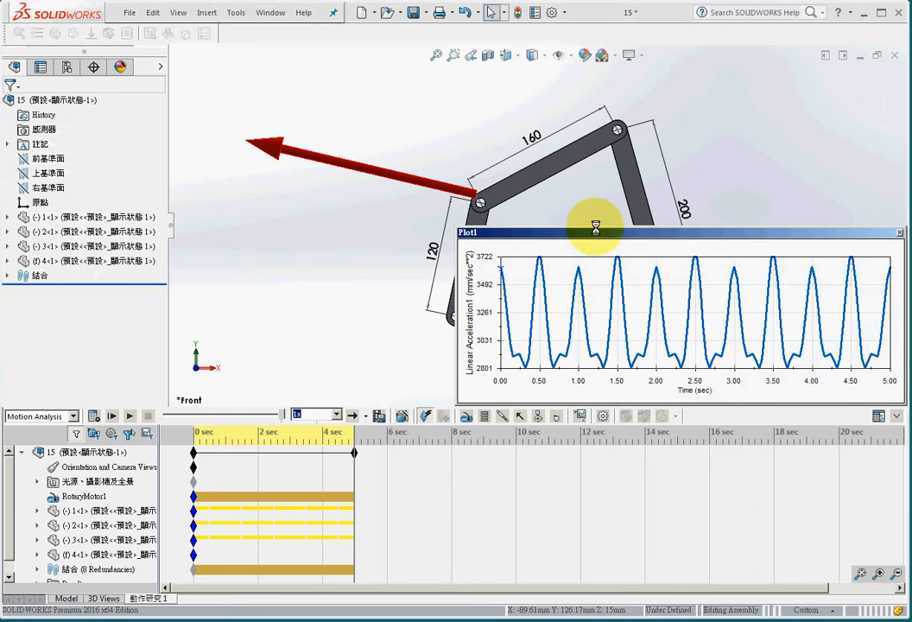
Inspect the acceleration vector during playback and at the plot's 0.50-second peak and following minimum, with the plot widened clear of the linkage.
left_click_drag(589, 235, 416, 382)
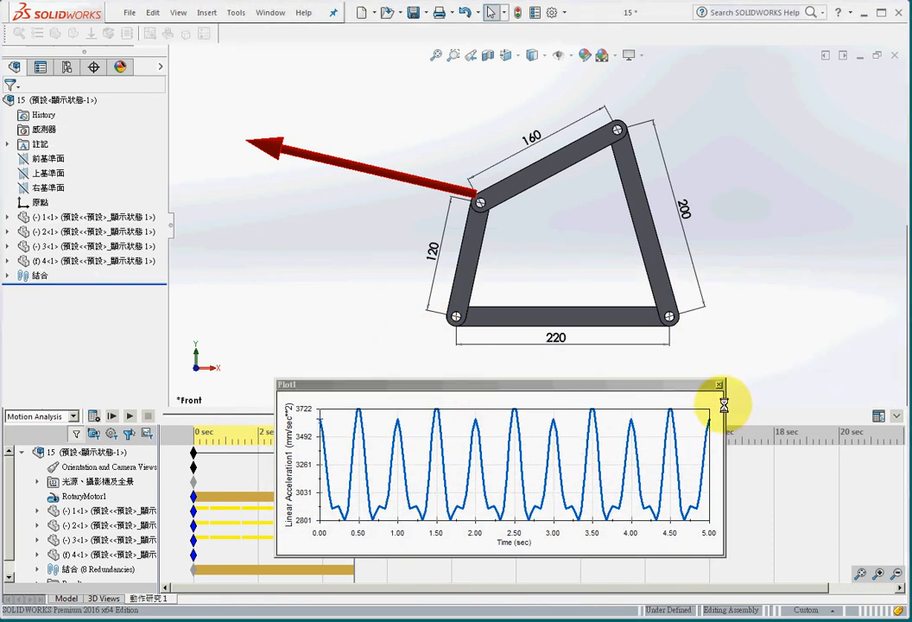
left_click_drag(723, 404, 787, 403)
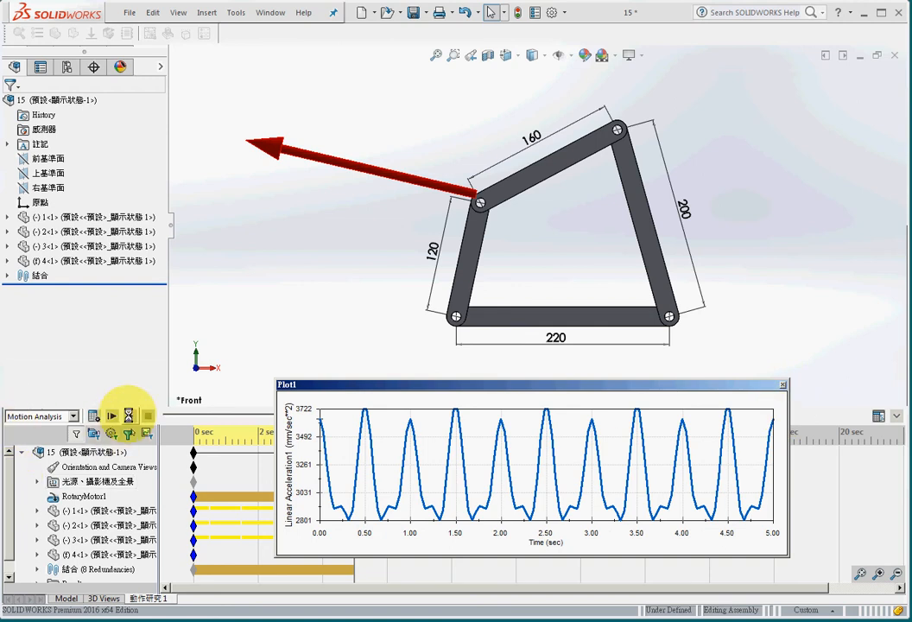
left_click(128, 415)
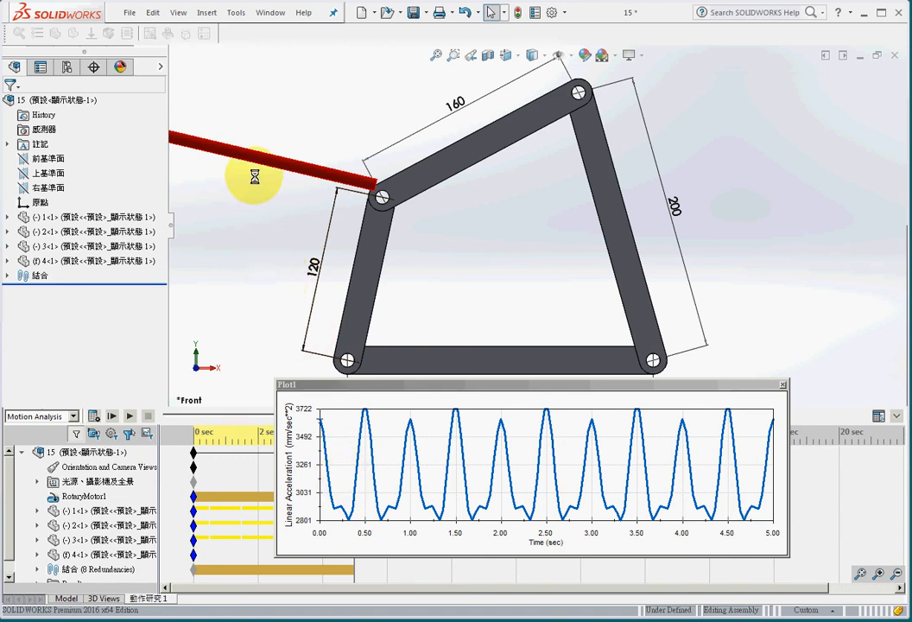
left_click(365, 408)
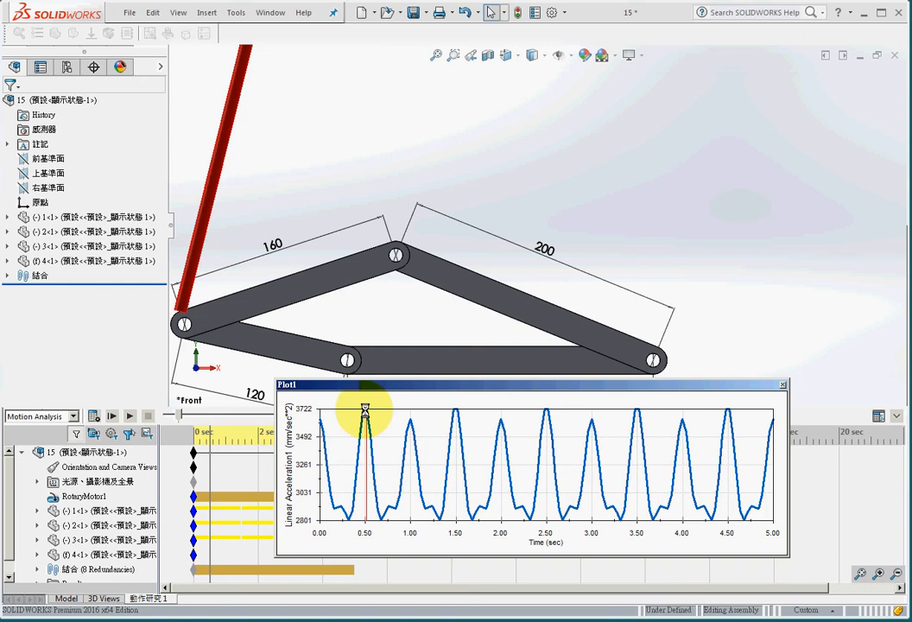
left_click(381, 508)
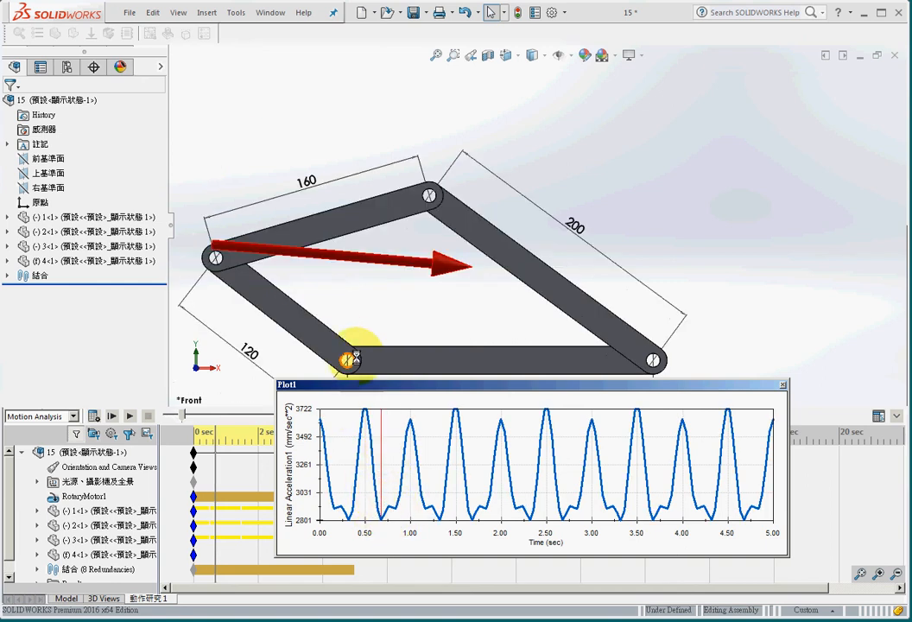